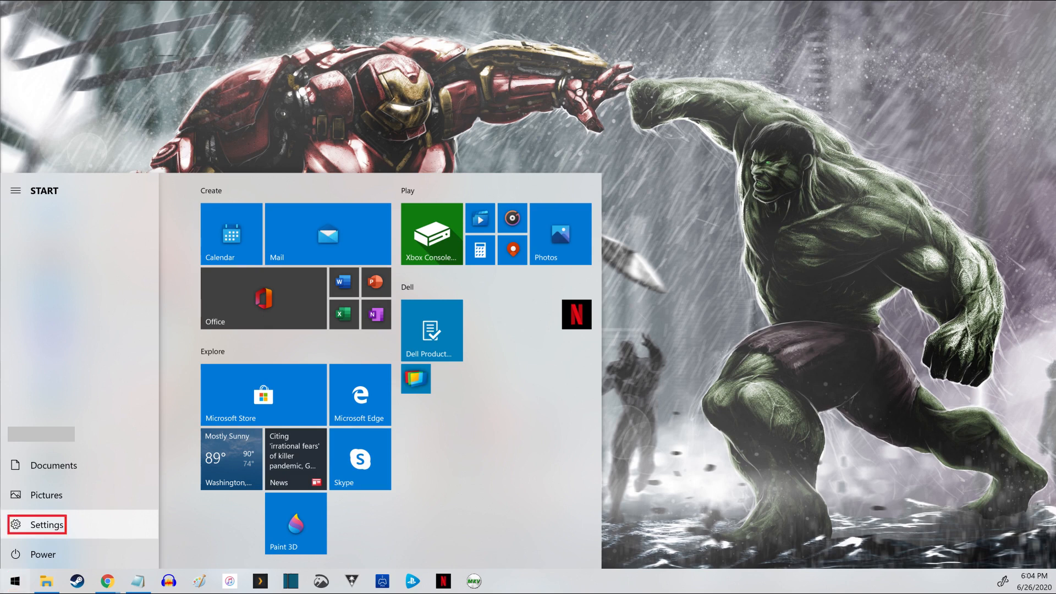
Go from the Settings home page into the System settings.
click(47, 524)
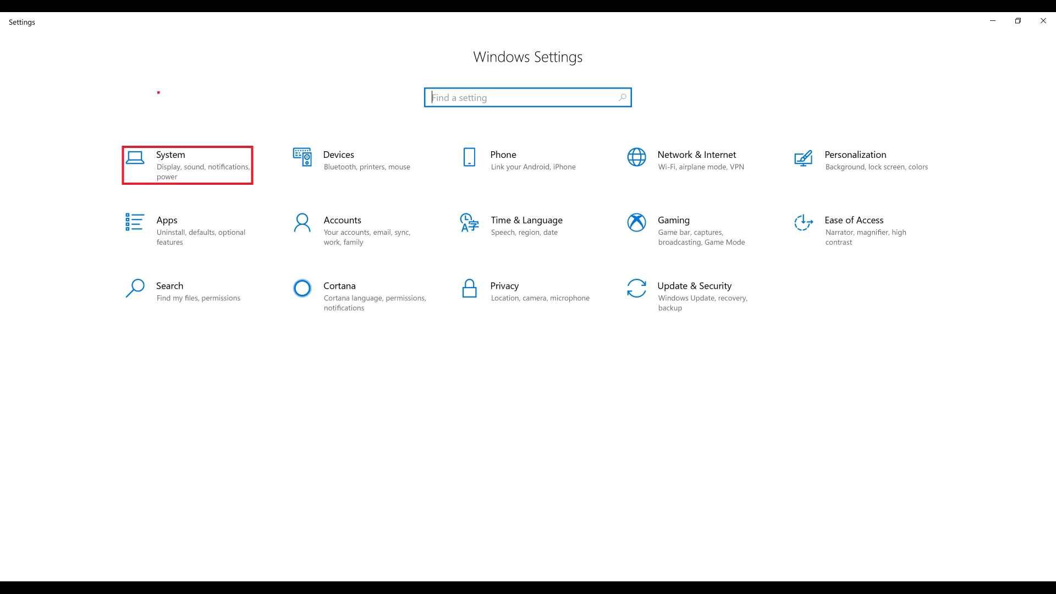
click(170, 161)
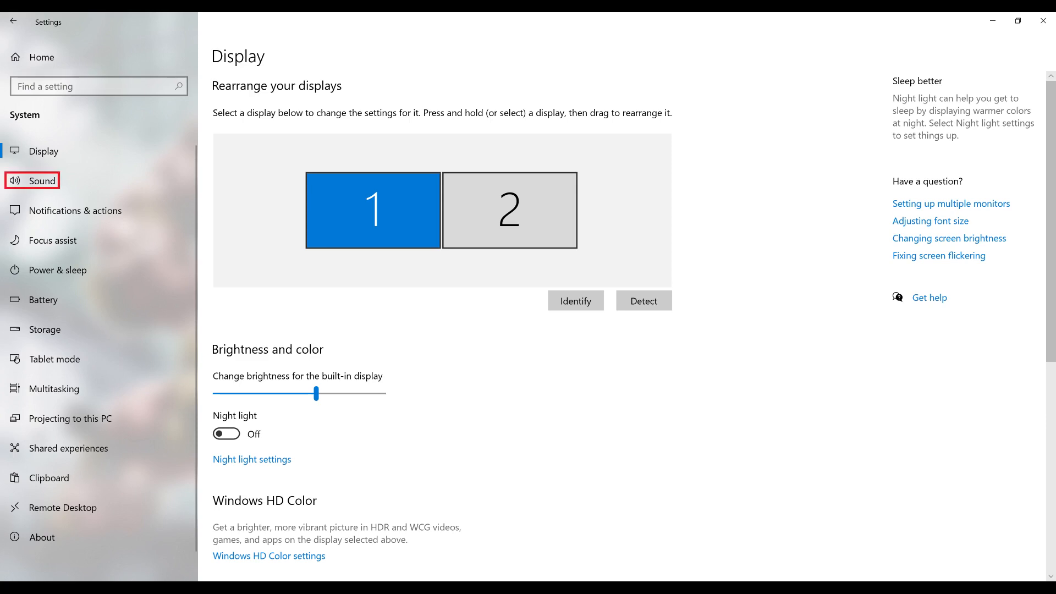
Switch to the Sound page listing the output and input devices.
click(41, 181)
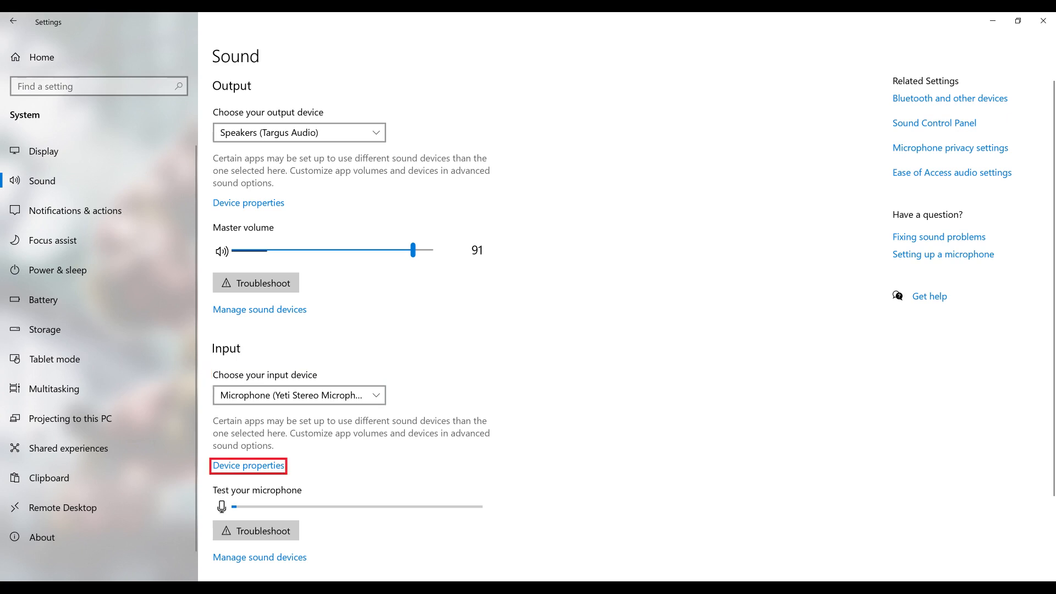
In the microphone's Device properties, tick Disable to turn the microphone off.
click(248, 465)
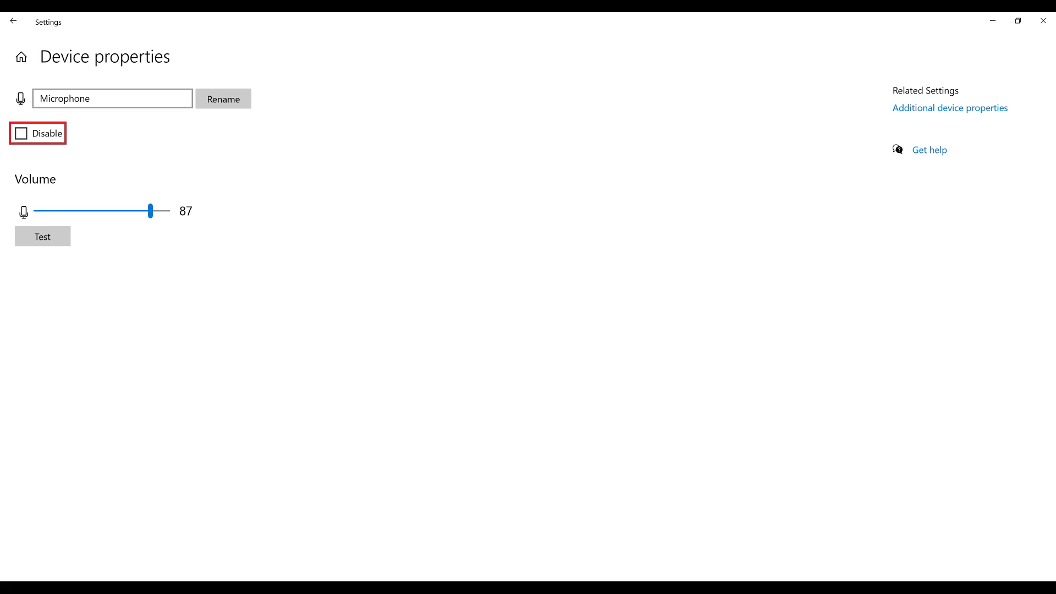
click(21, 133)
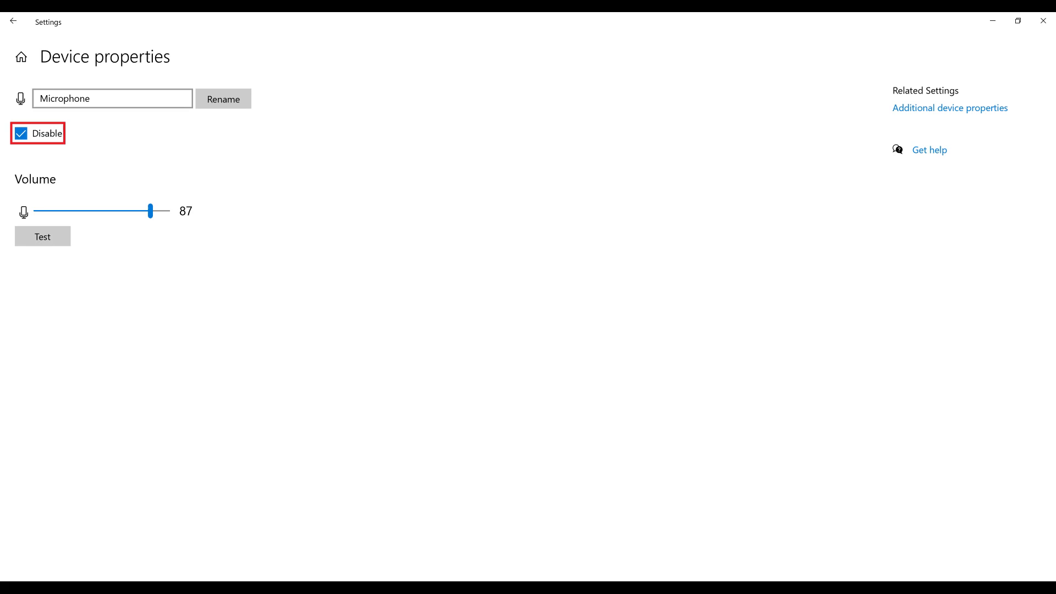